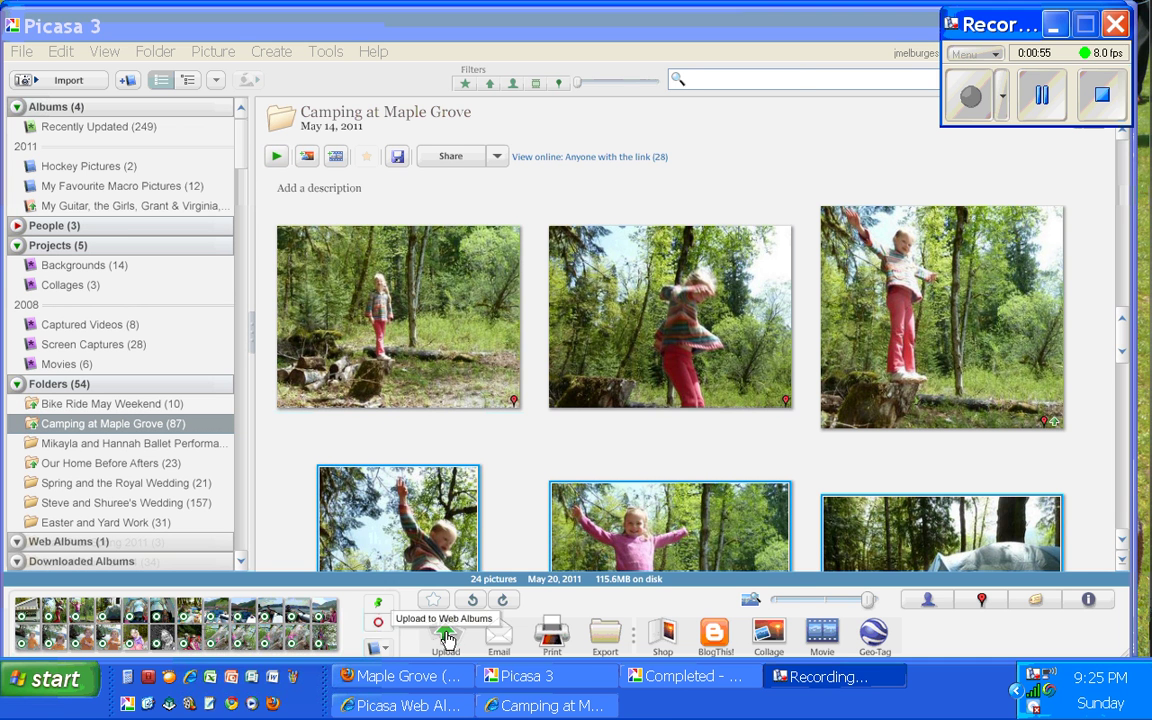
click(447, 638)
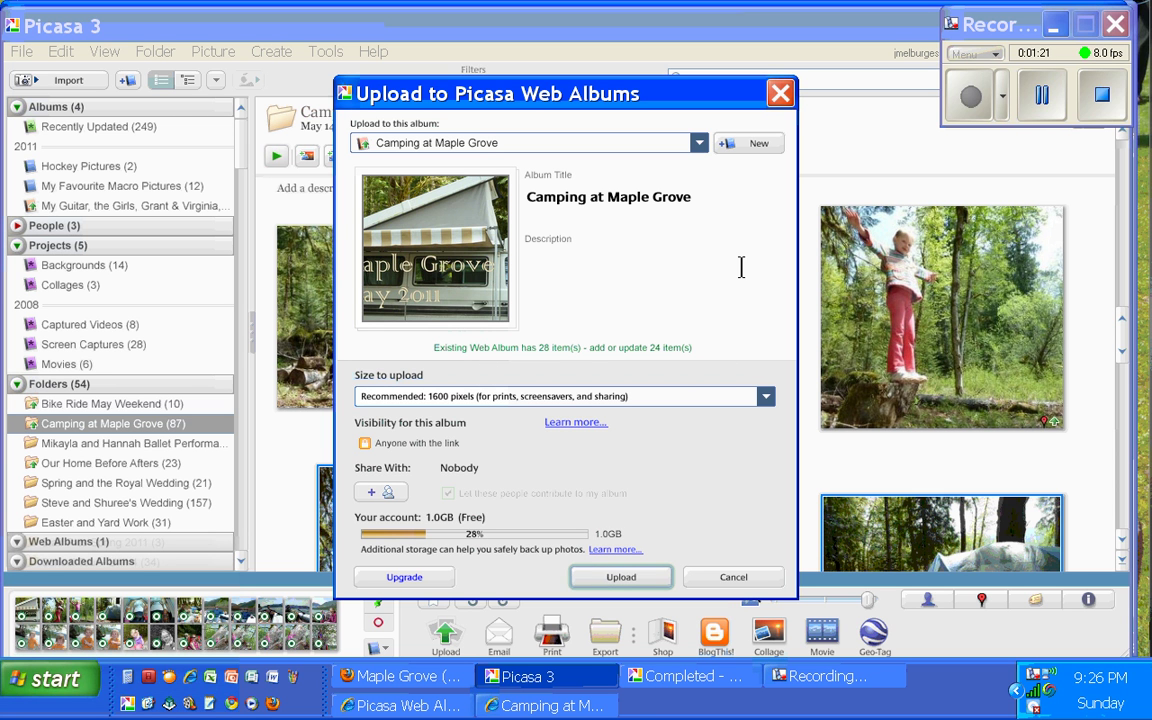
click(725, 577)
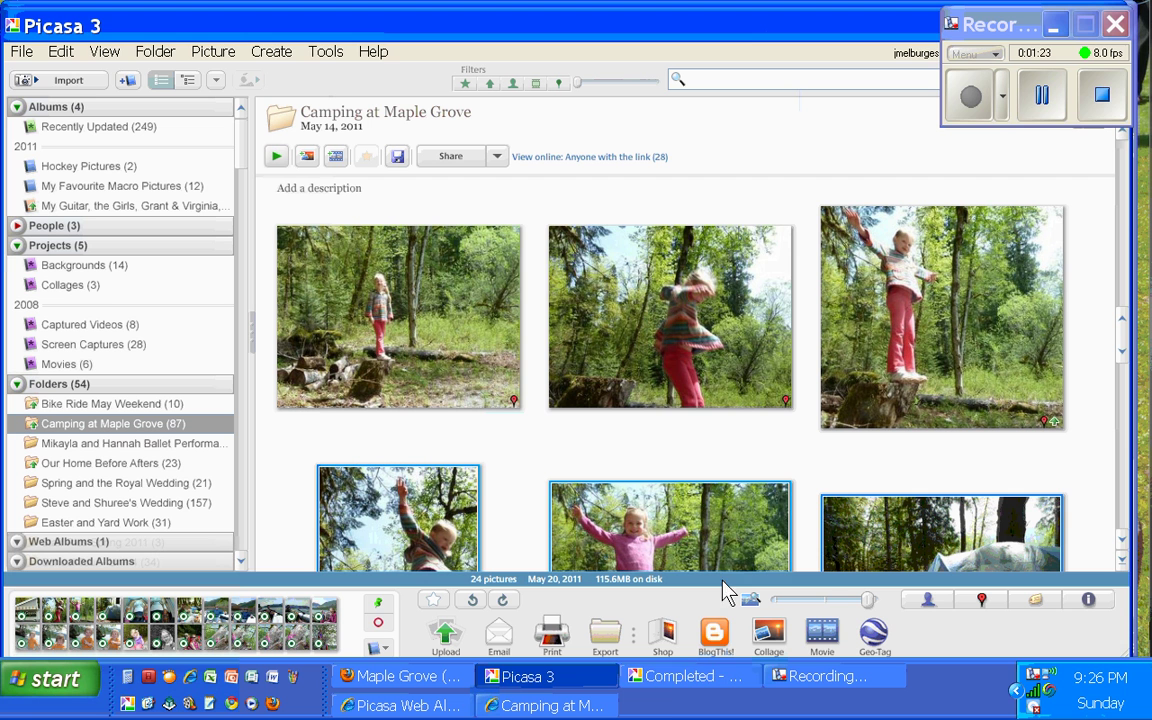
- Open the uploaded Camping at Maple Grove album online from Picasa's completed uploads list
click(663, 689)
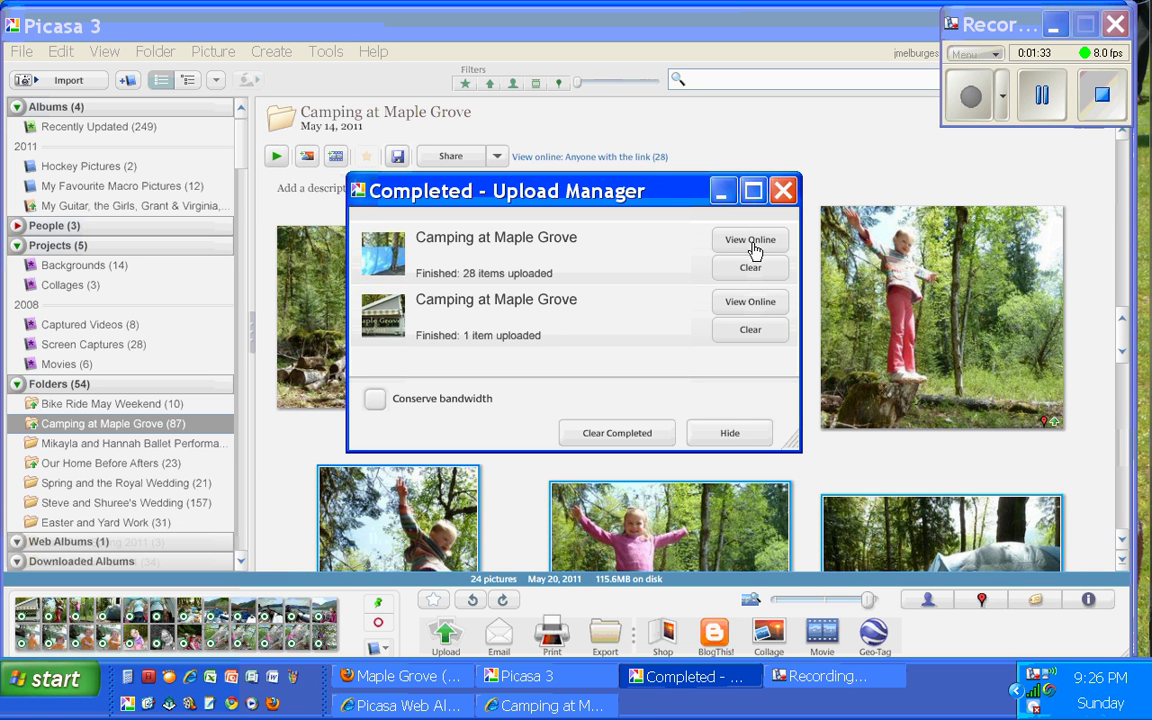
click(745, 301)
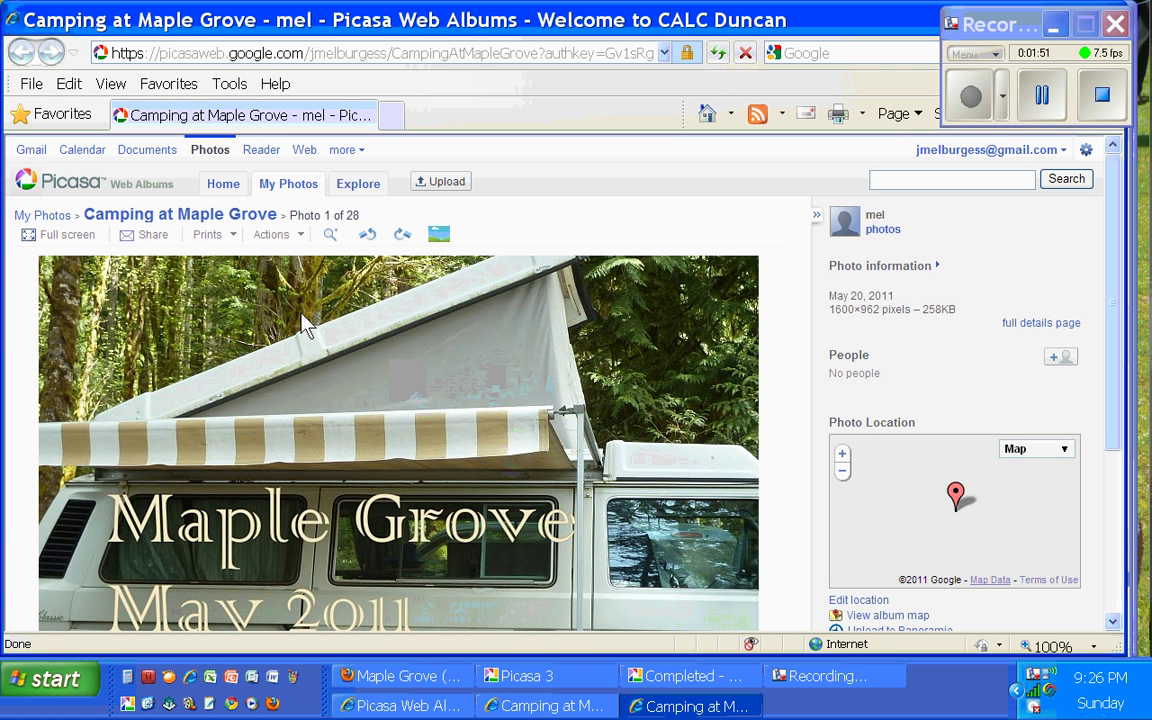
- Browse the Camping at Maple Grove album's photo grid, then switch to the Maple Grove site page
click(50, 217)
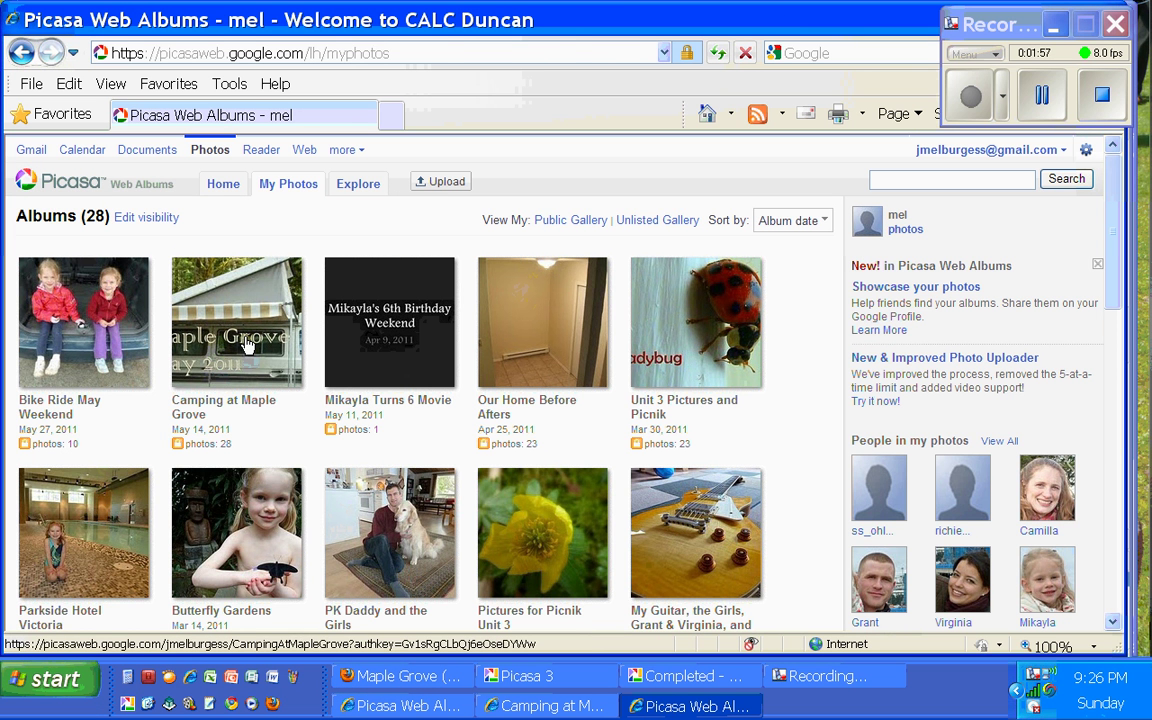
click(250, 358)
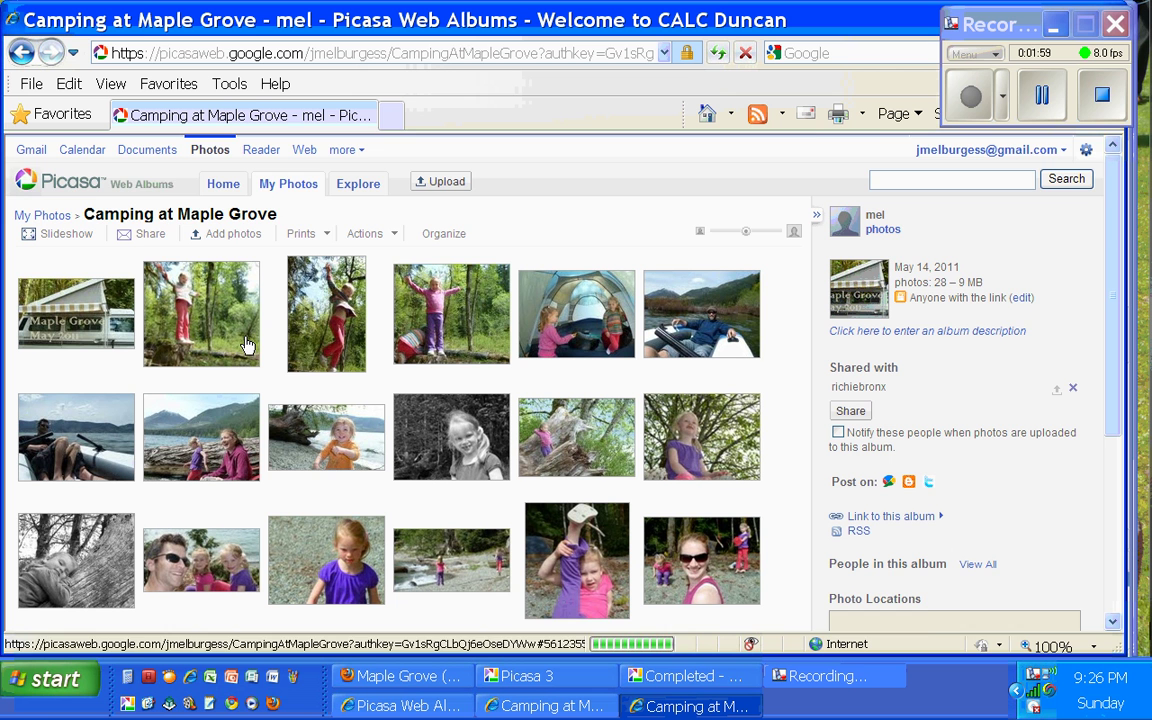
scroll(477, 326, down, 3)
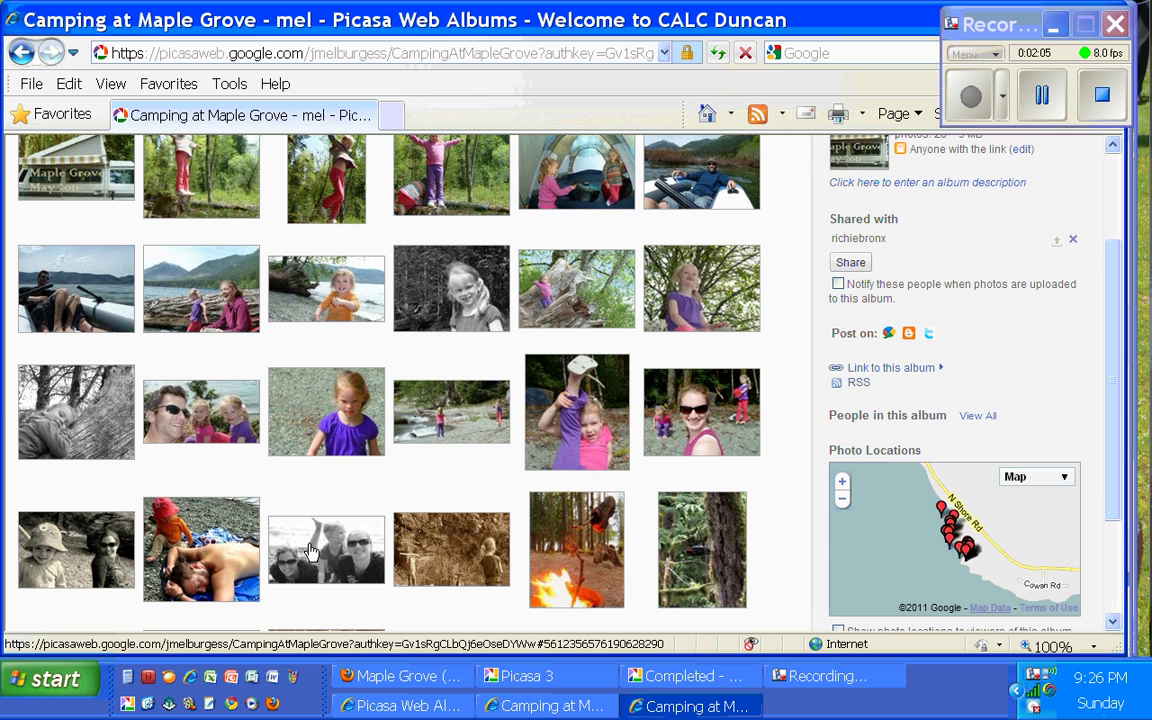
scroll(566, 546, up, 3)
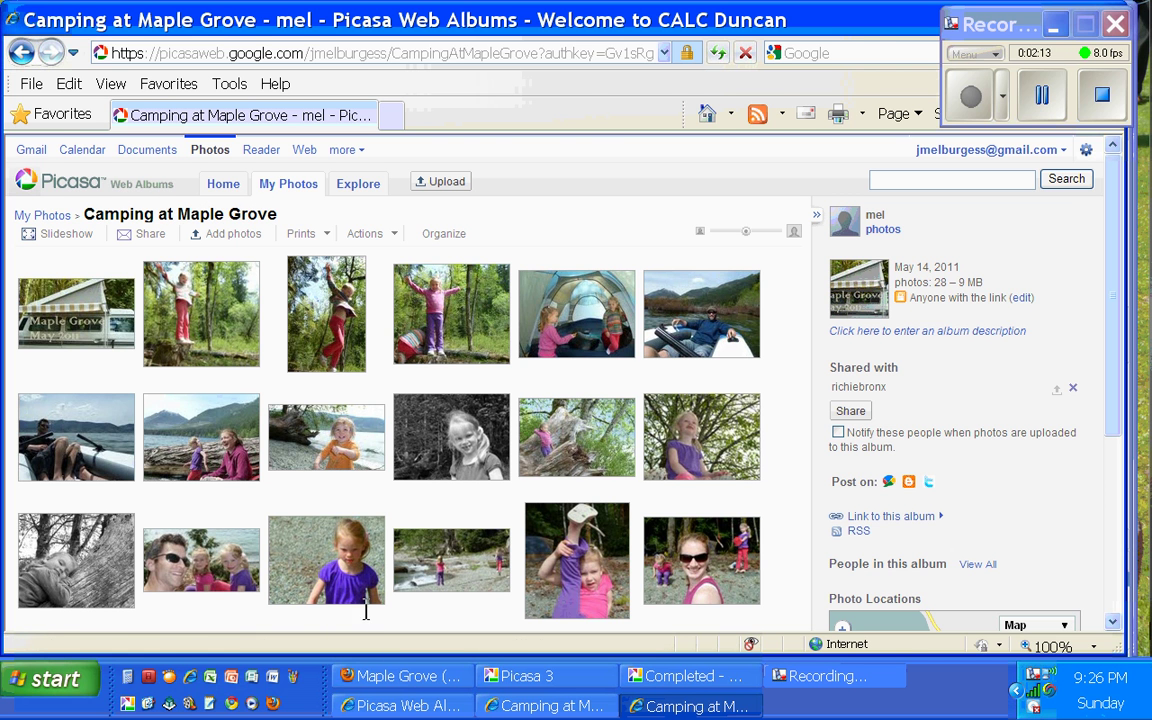
click(403, 680)
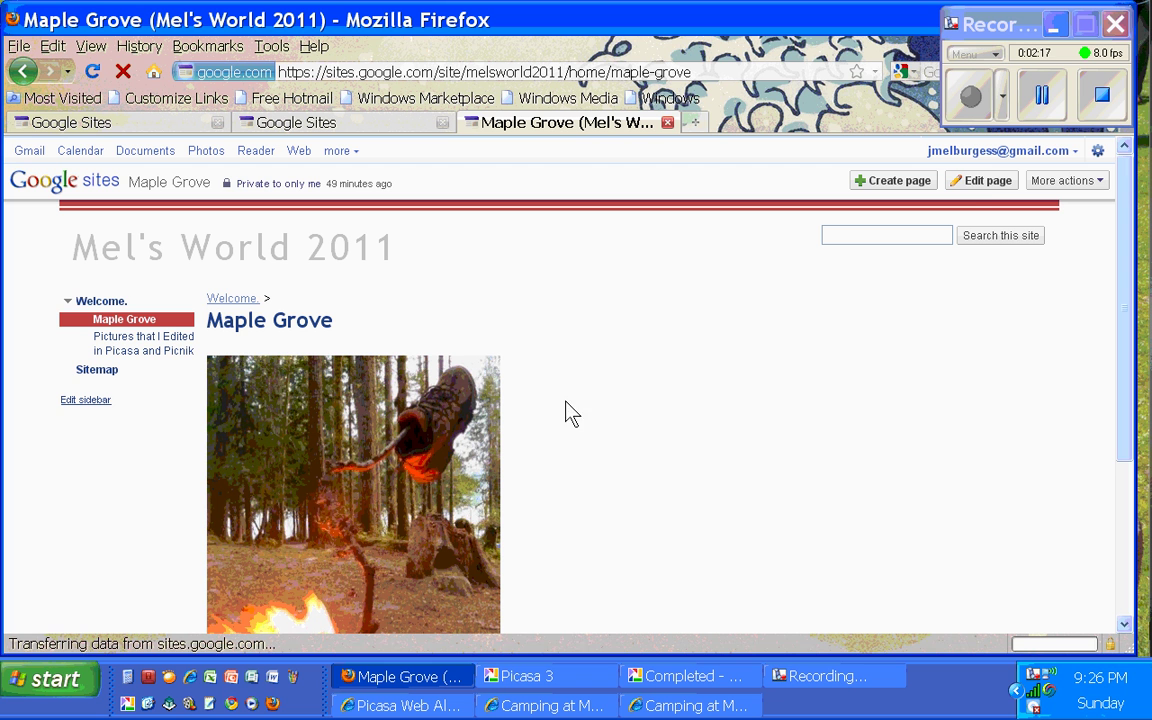
- Edit the Maple Grove page and place the cursor on the blank line below the campfire photo
click(984, 183)
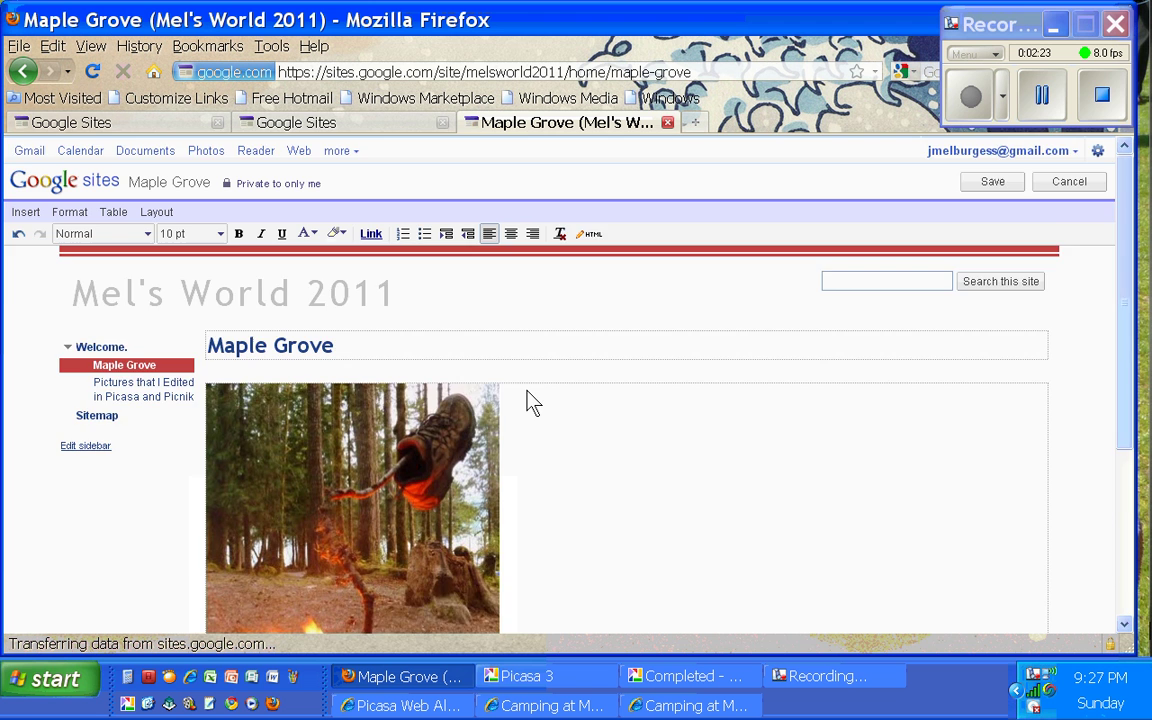
scroll(530, 408, down, 3)
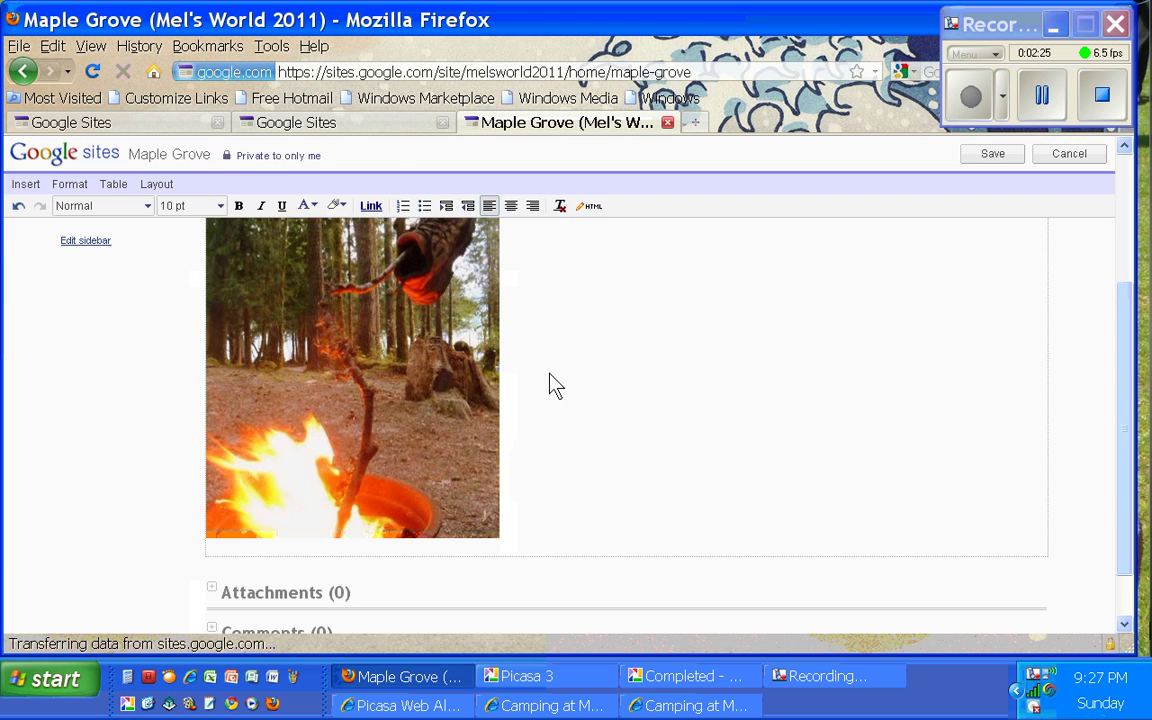
scroll(556, 386, up, 3)
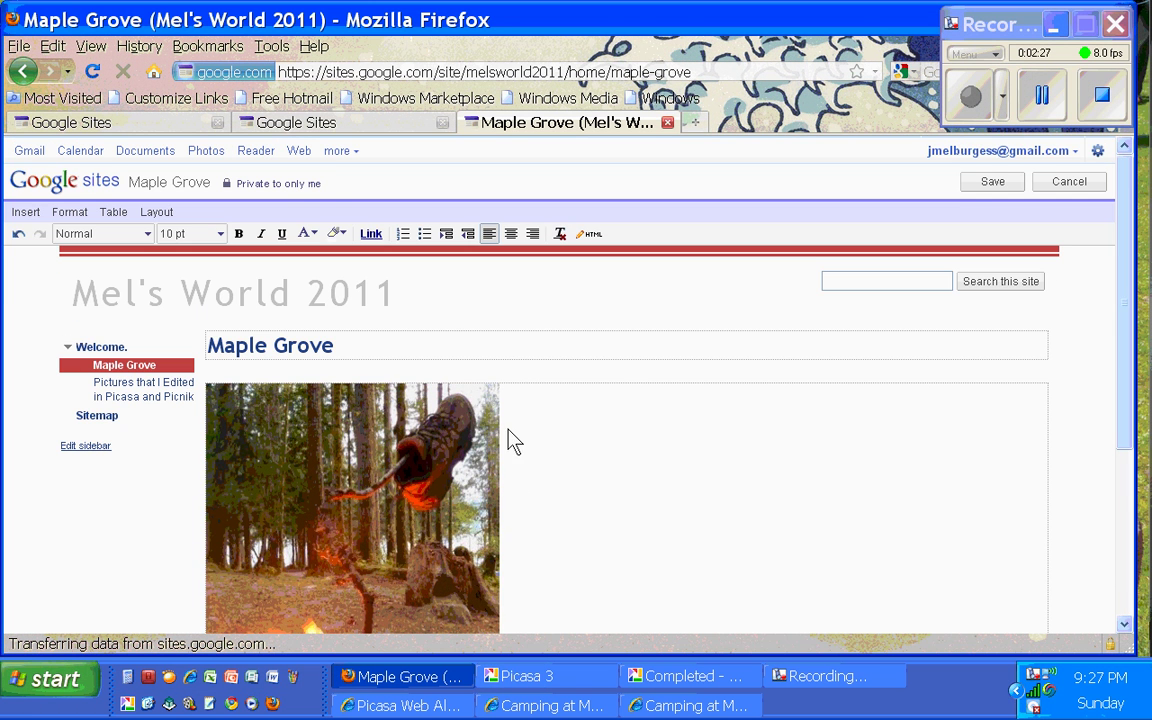
scroll(514, 452, down, 5)
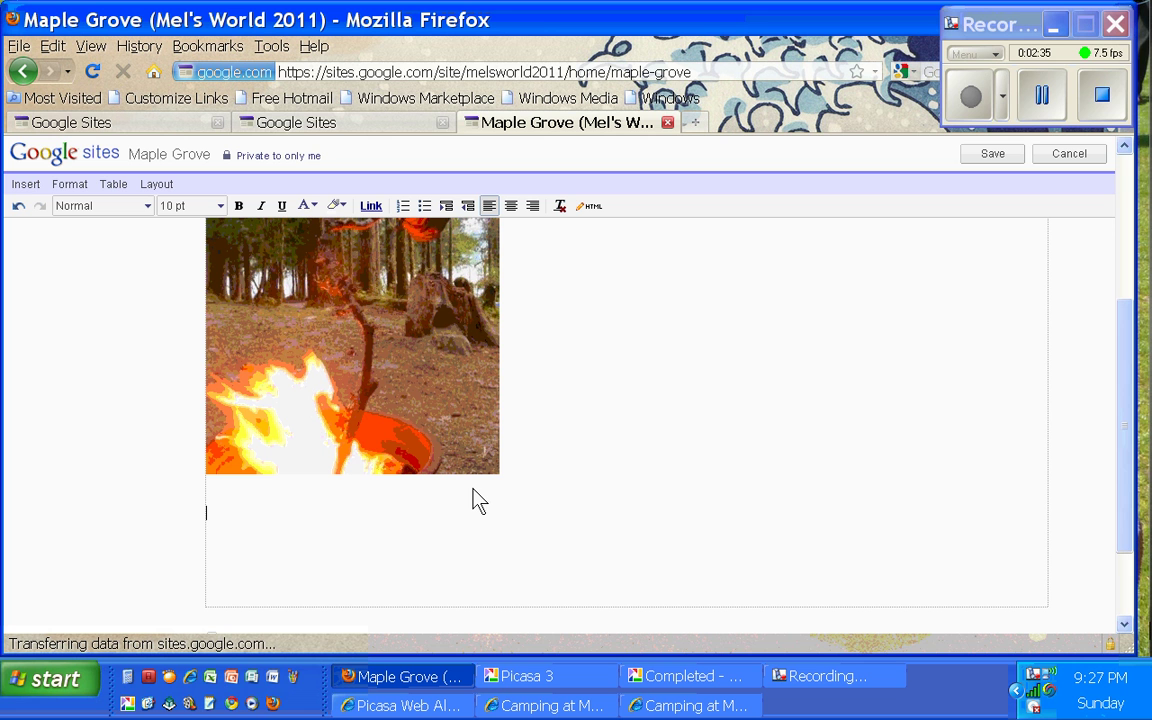
click(282, 537)
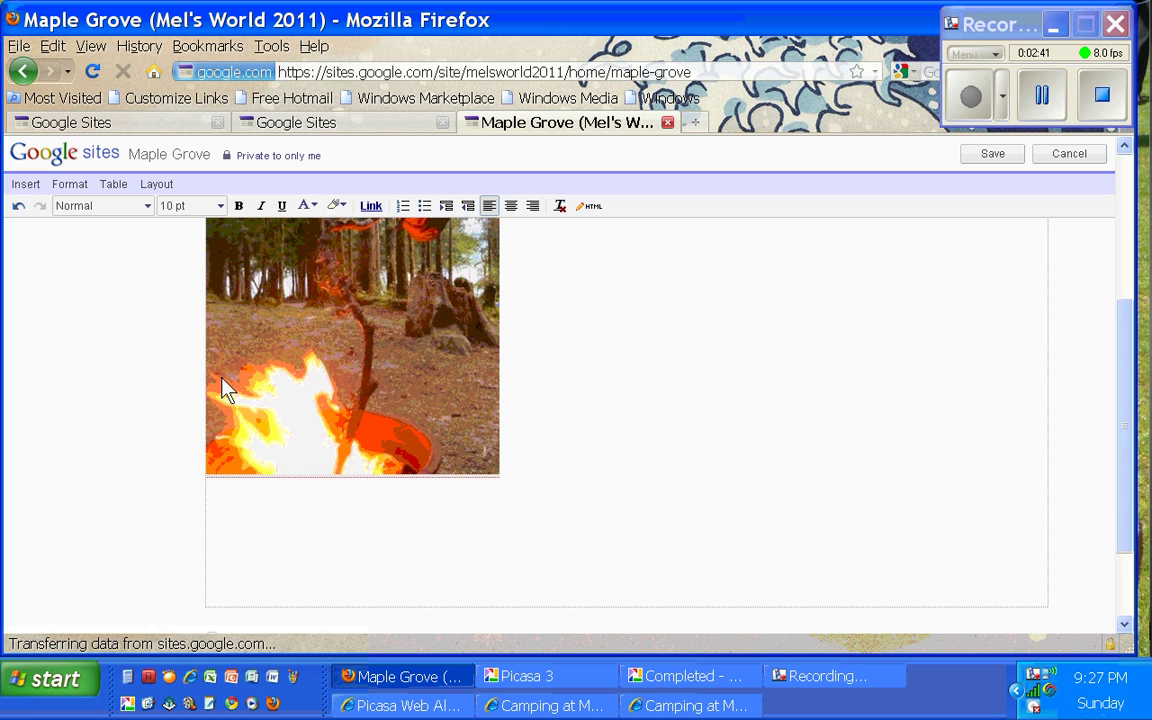
- Insert a Picasa Web slideshow using the Camping at Maple Grove album
click(27, 186)
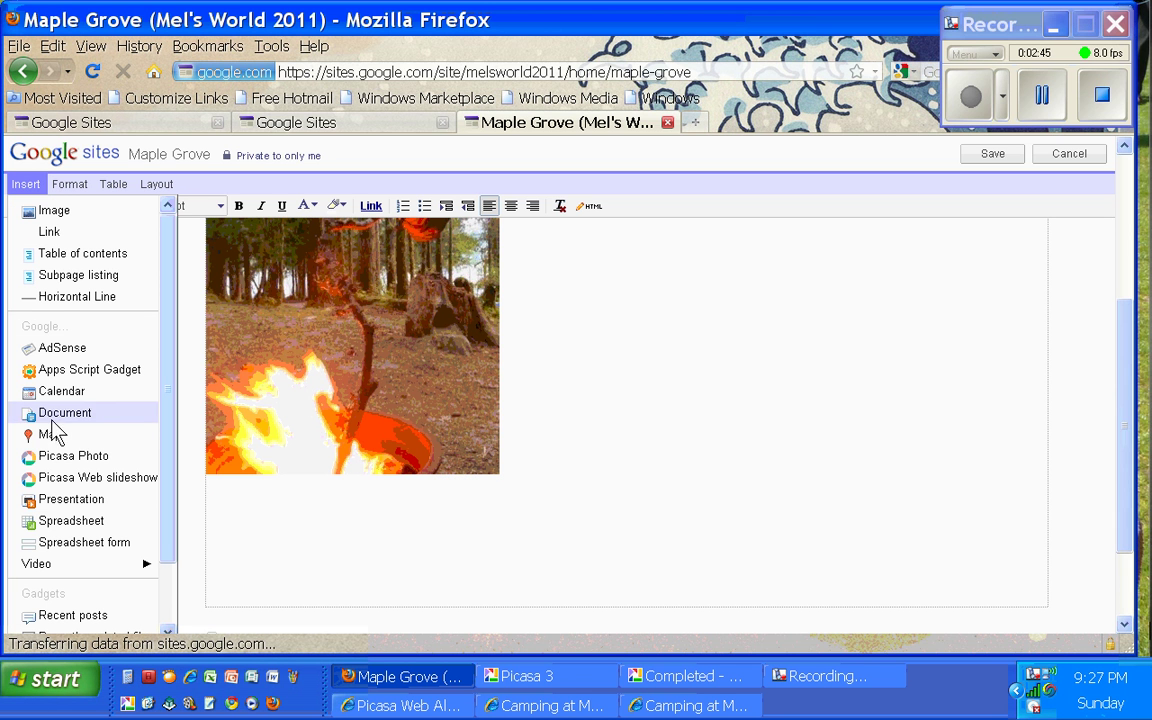
click(75, 484)
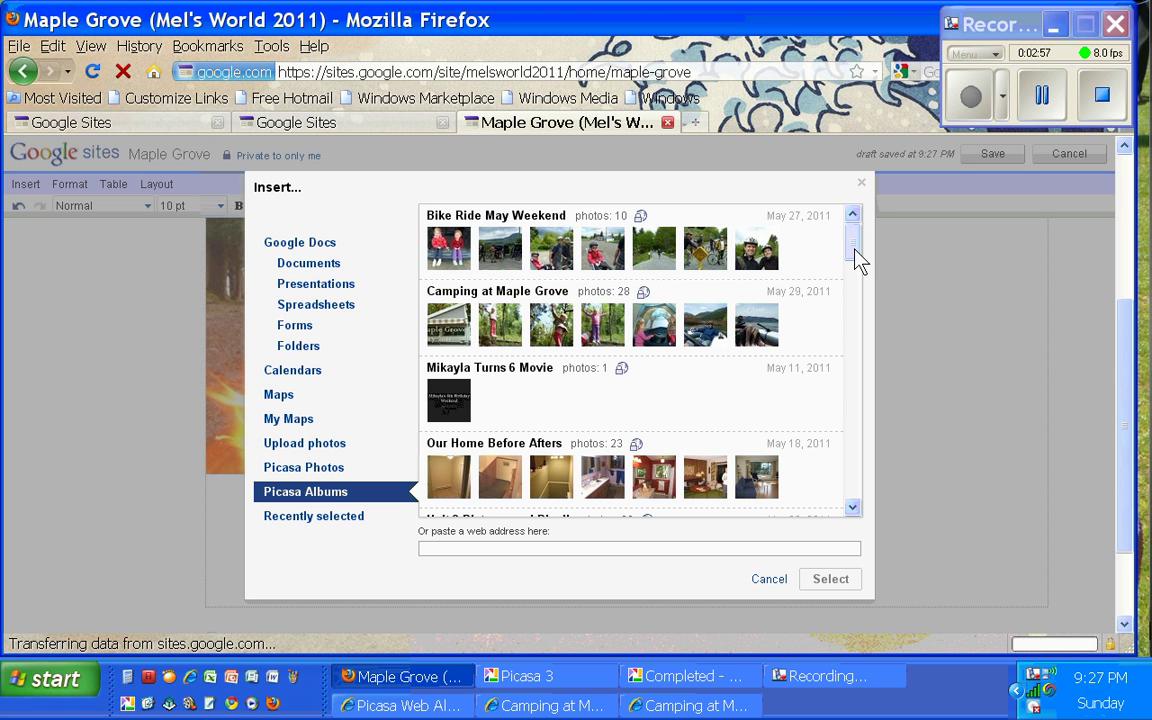
mouse_move(855, 258)
mouse_down()
mouse_move(854, 386)
mouse_move(855, 252)
mouse_up()
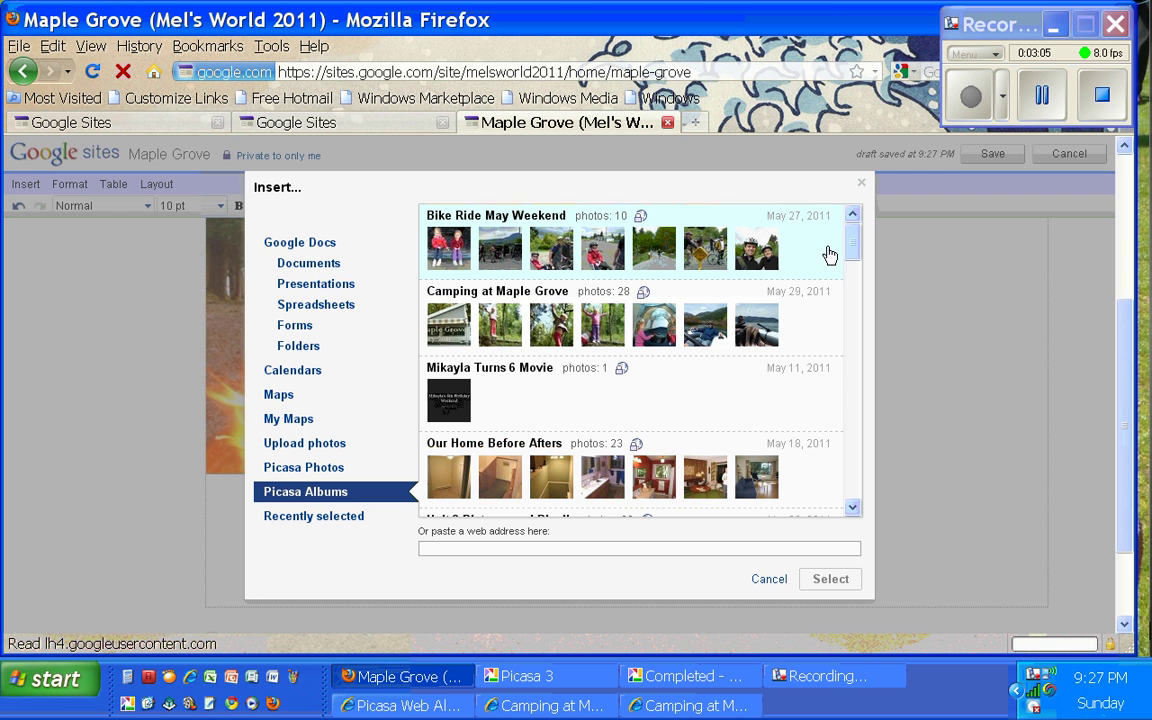
click(540, 330)
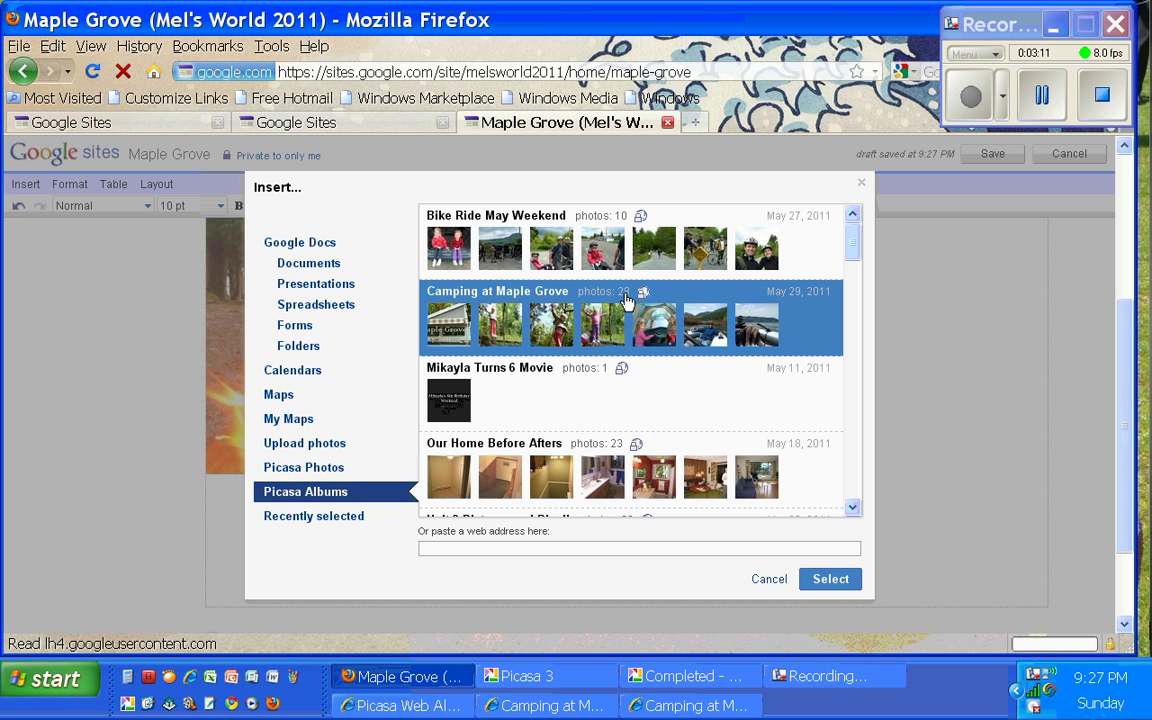
click(829, 580)
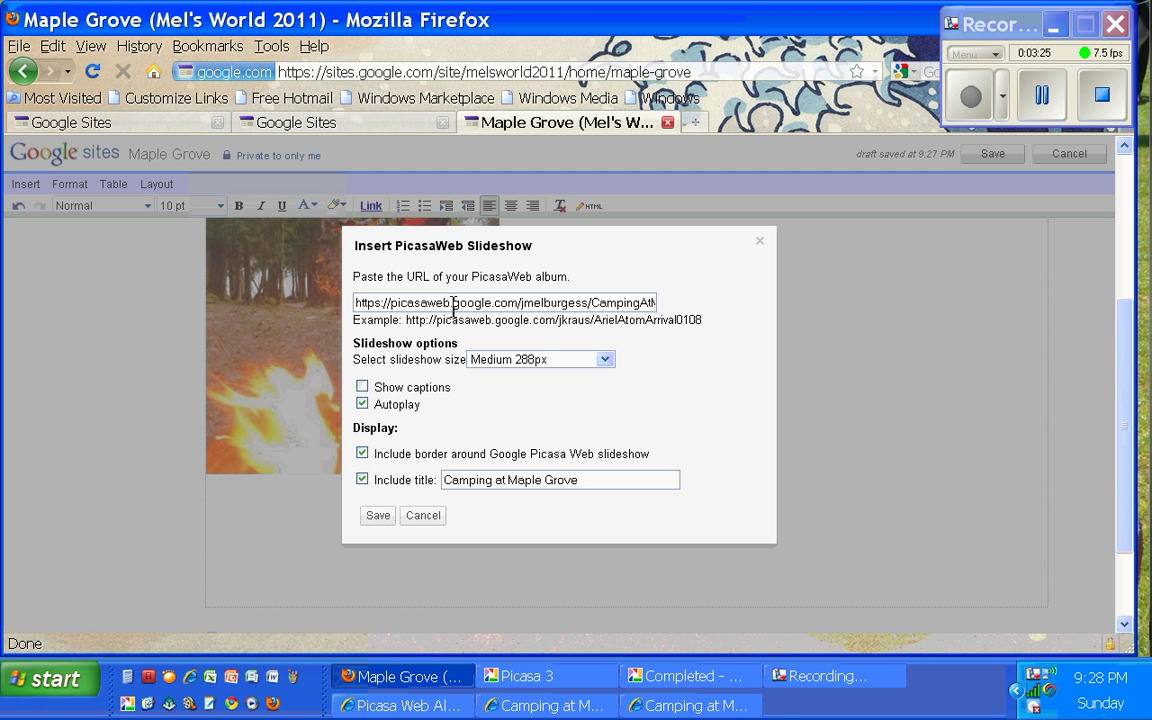
- Set the slideshow to Extra large 600px with autoplay on and no title, then save it
click(501, 362)
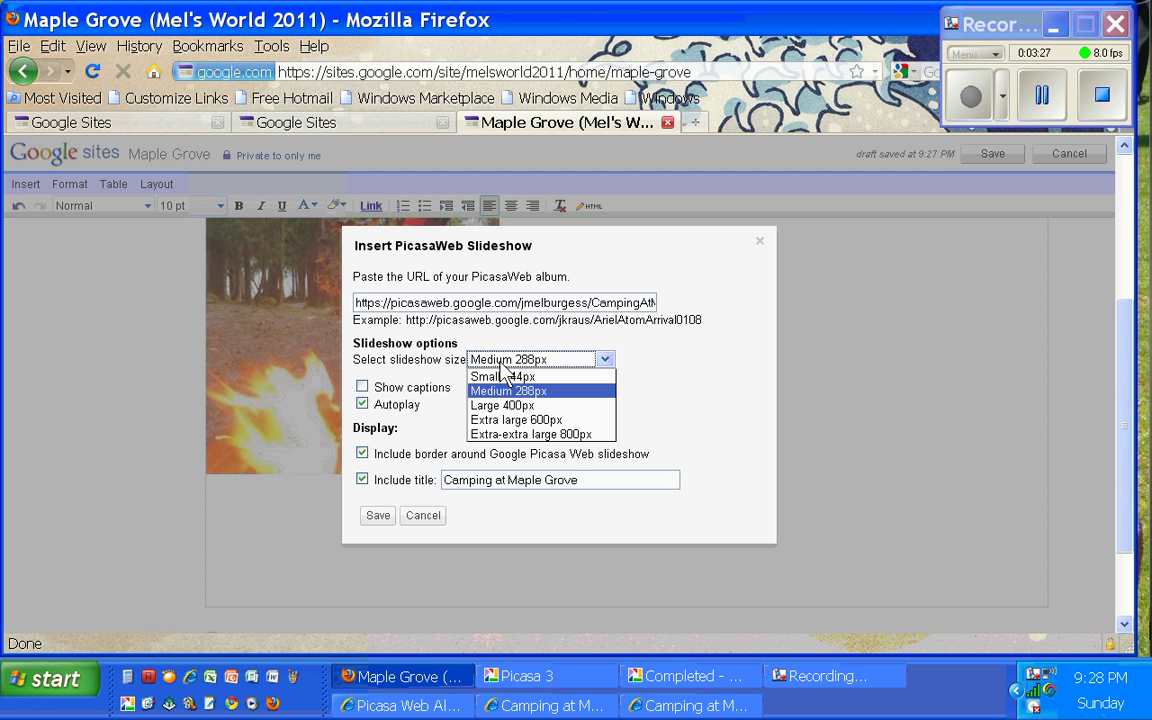
click(499, 419)
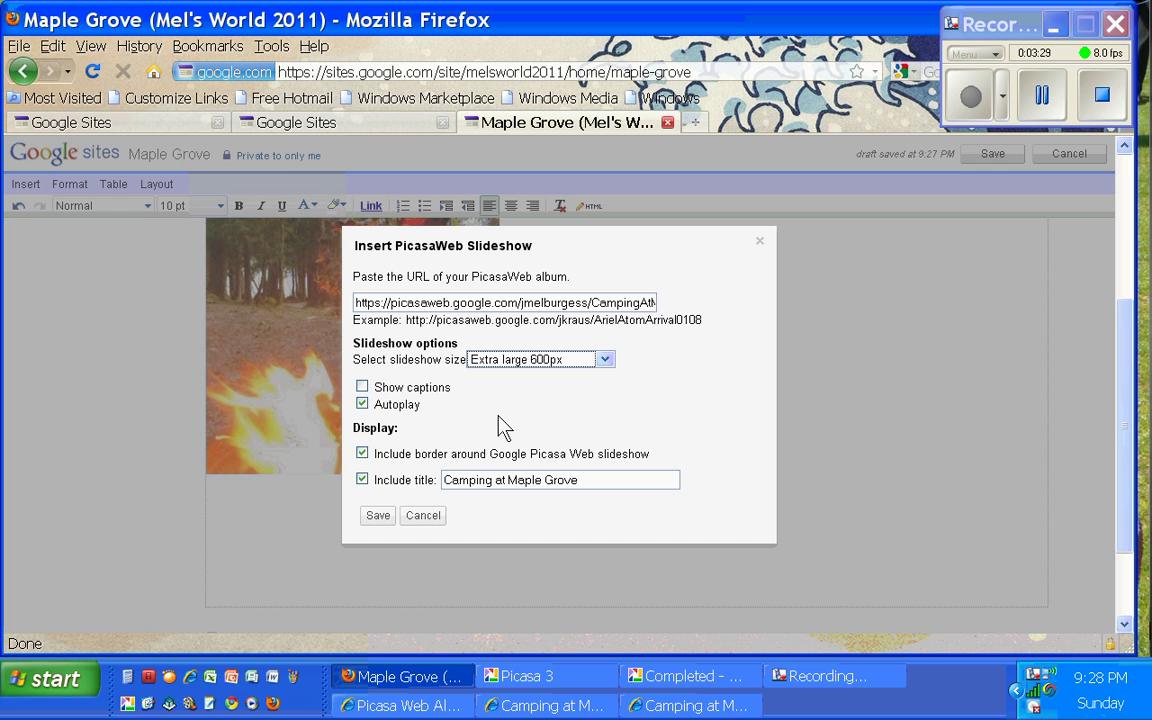
click(518, 362)
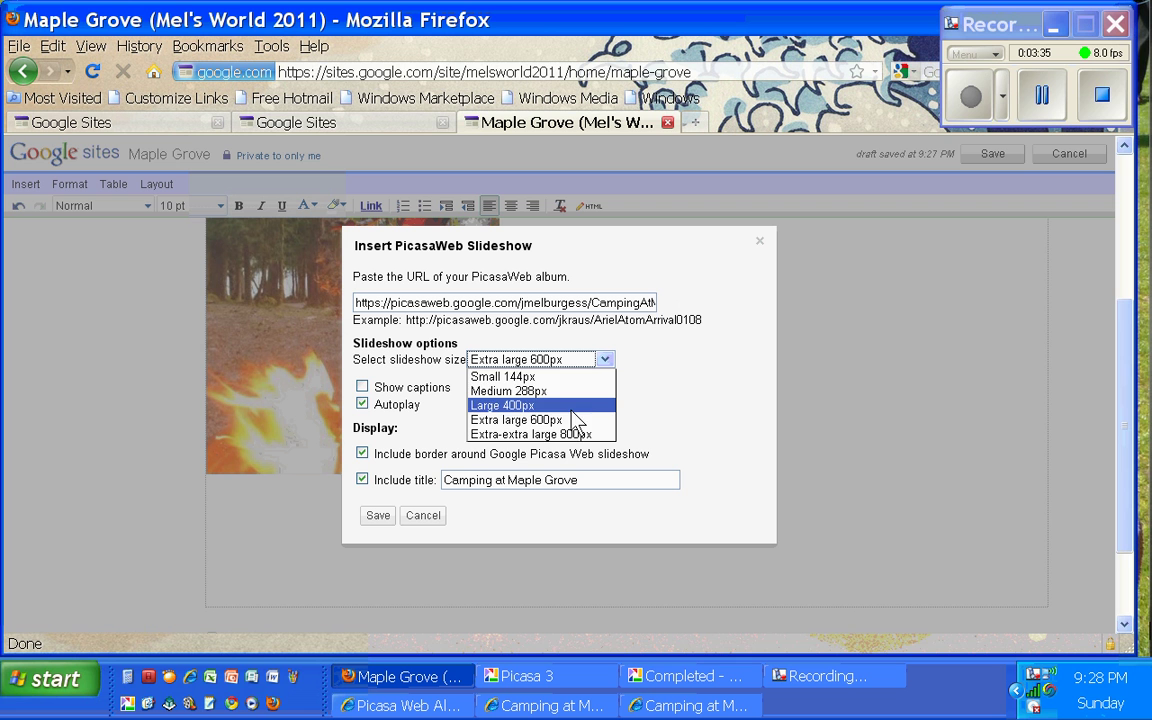
click(571, 361)
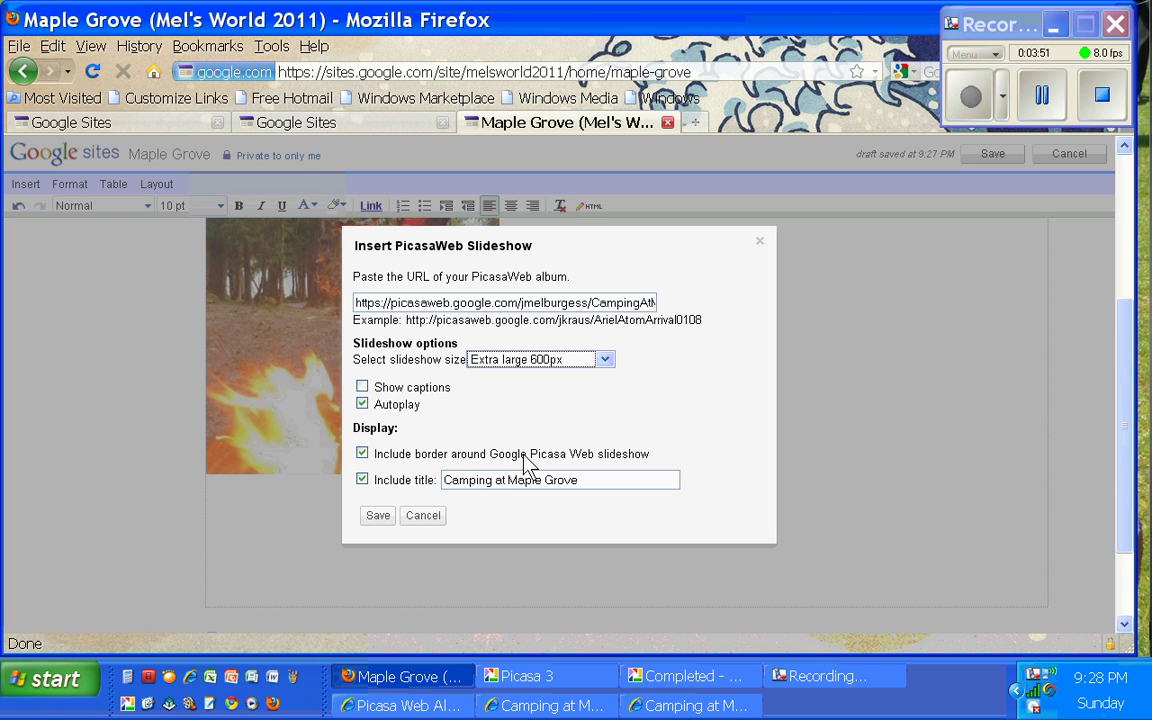
click(363, 480)
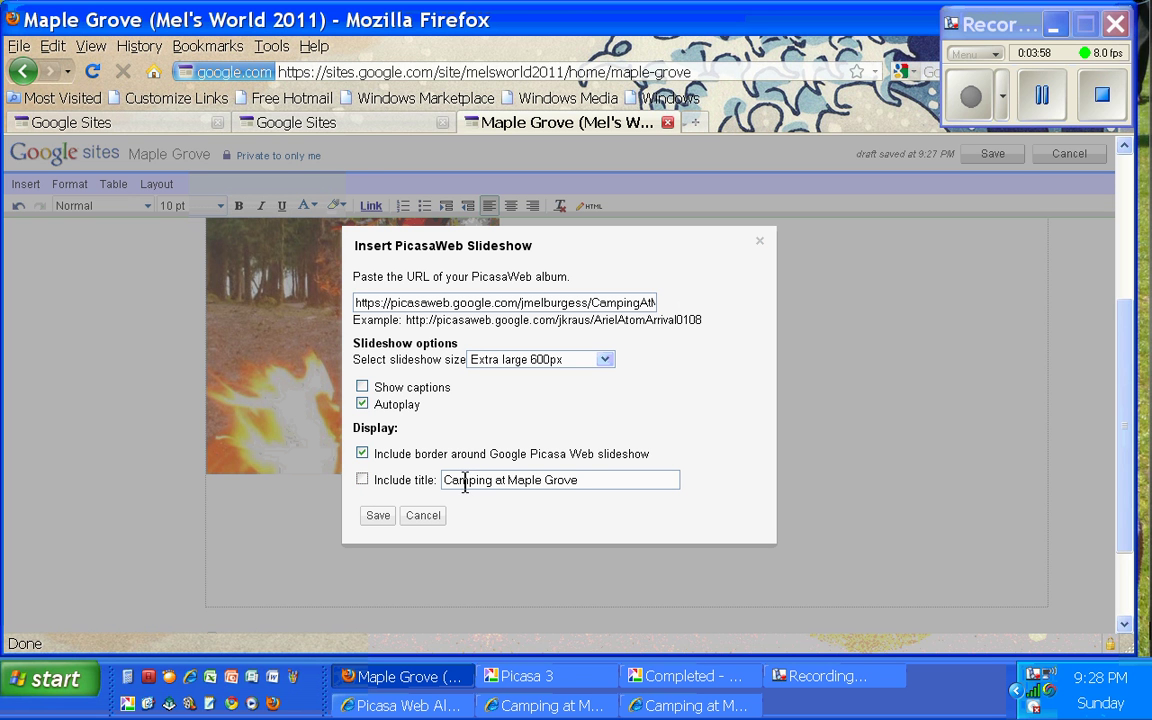
click(378, 517)
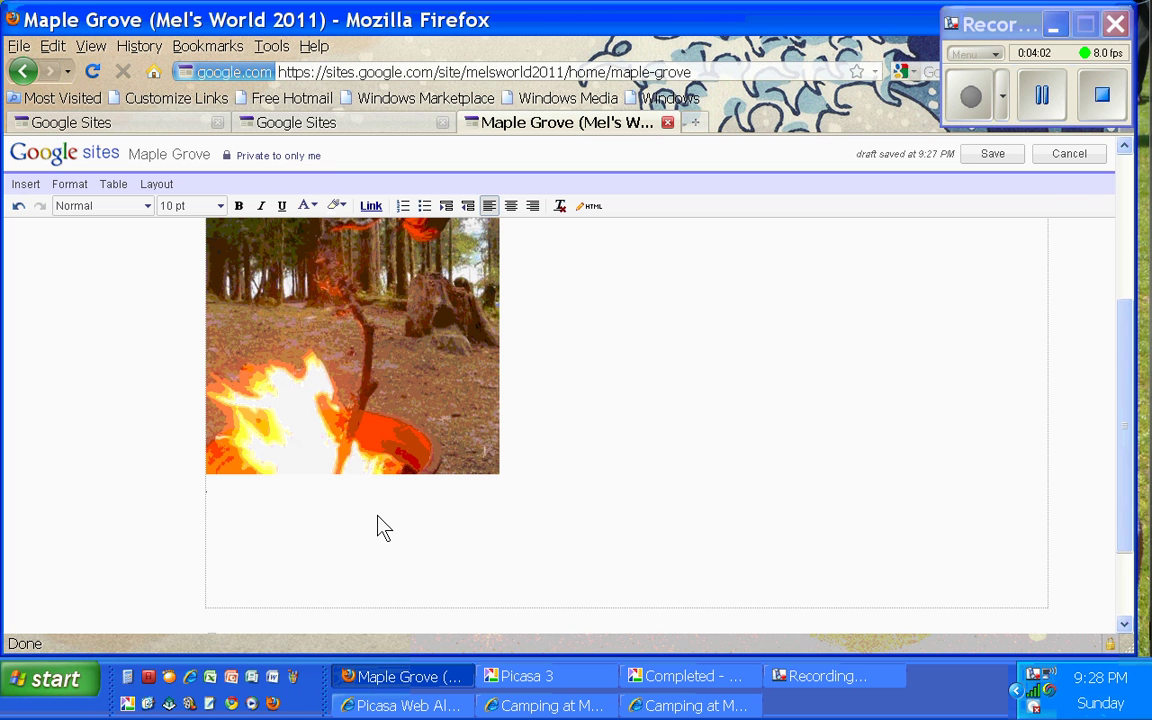
- Try Extra-extra large 800px for the slideshow, then revert it to Extra large 600px
scroll(378, 527, down, 4)
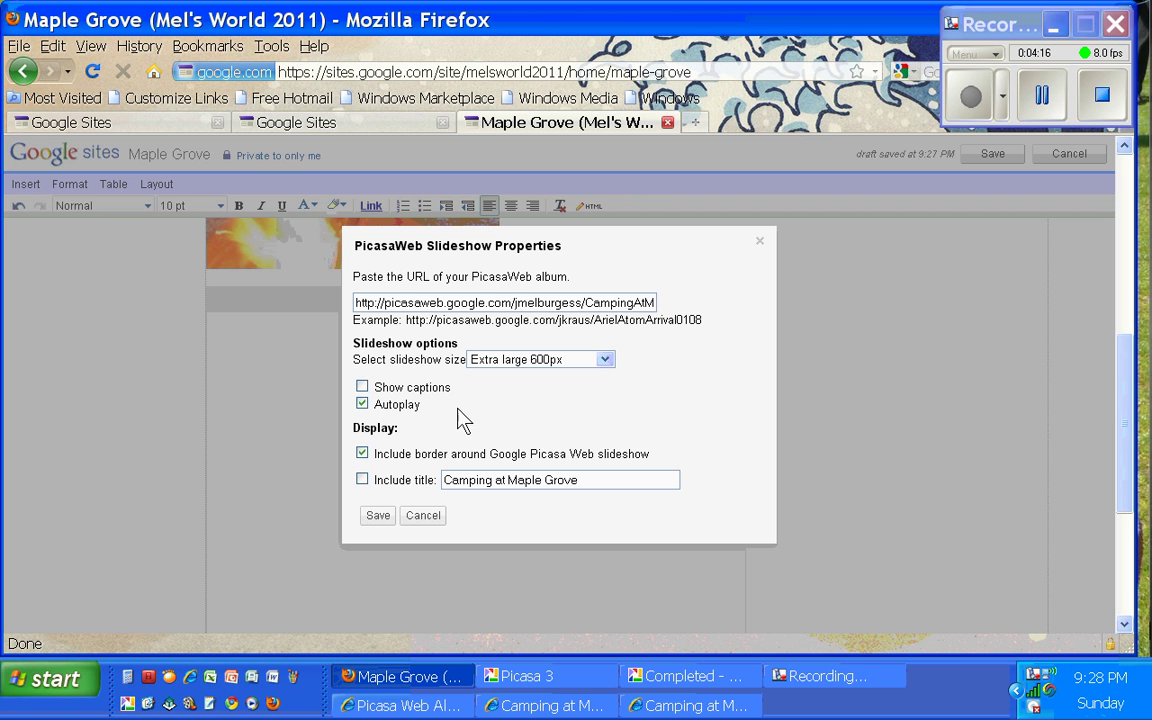
click(524, 362)
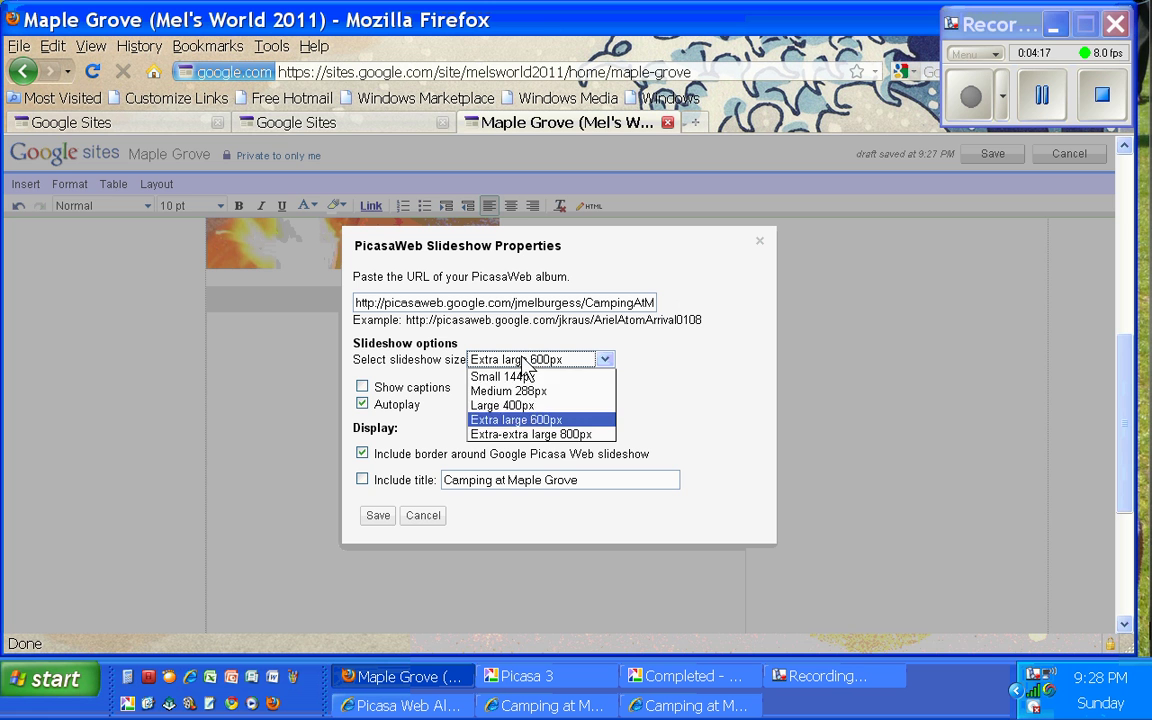
click(492, 434)
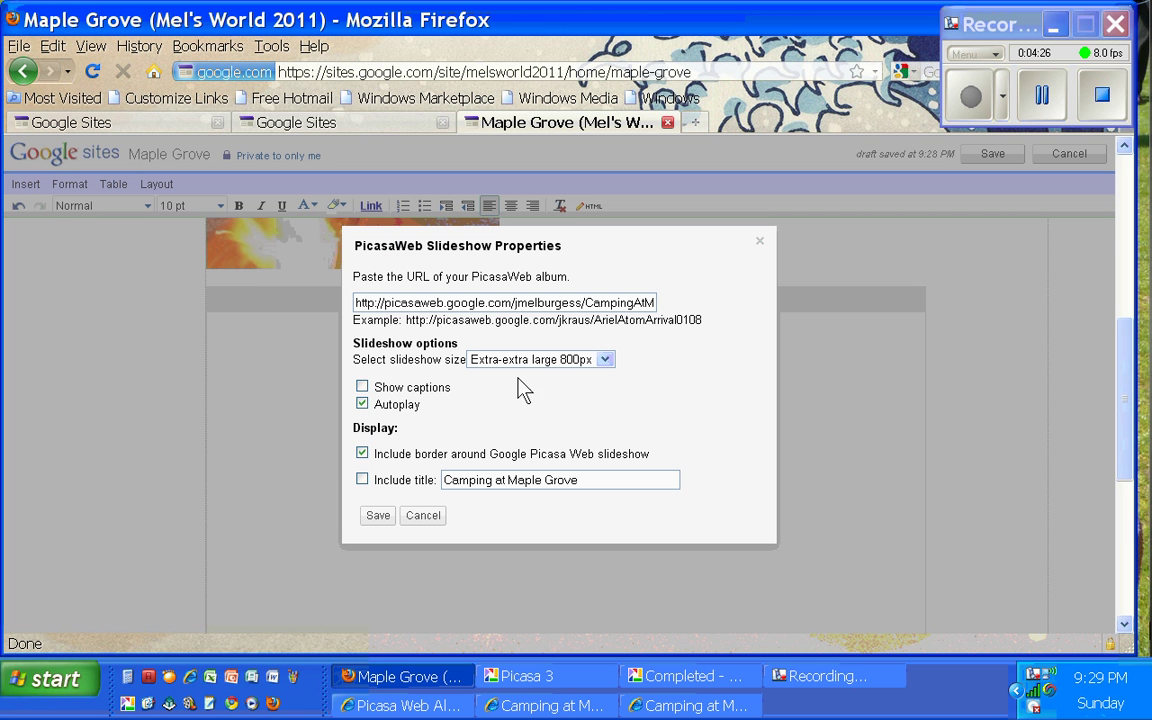
click(533, 360)
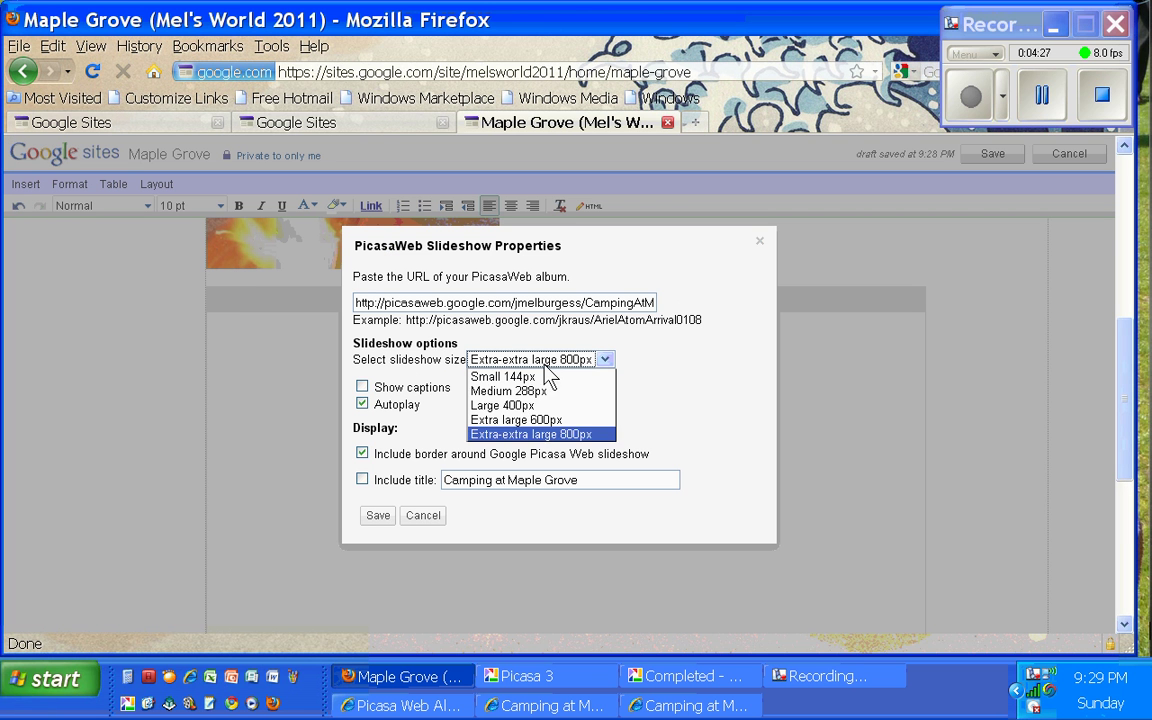
click(525, 420)
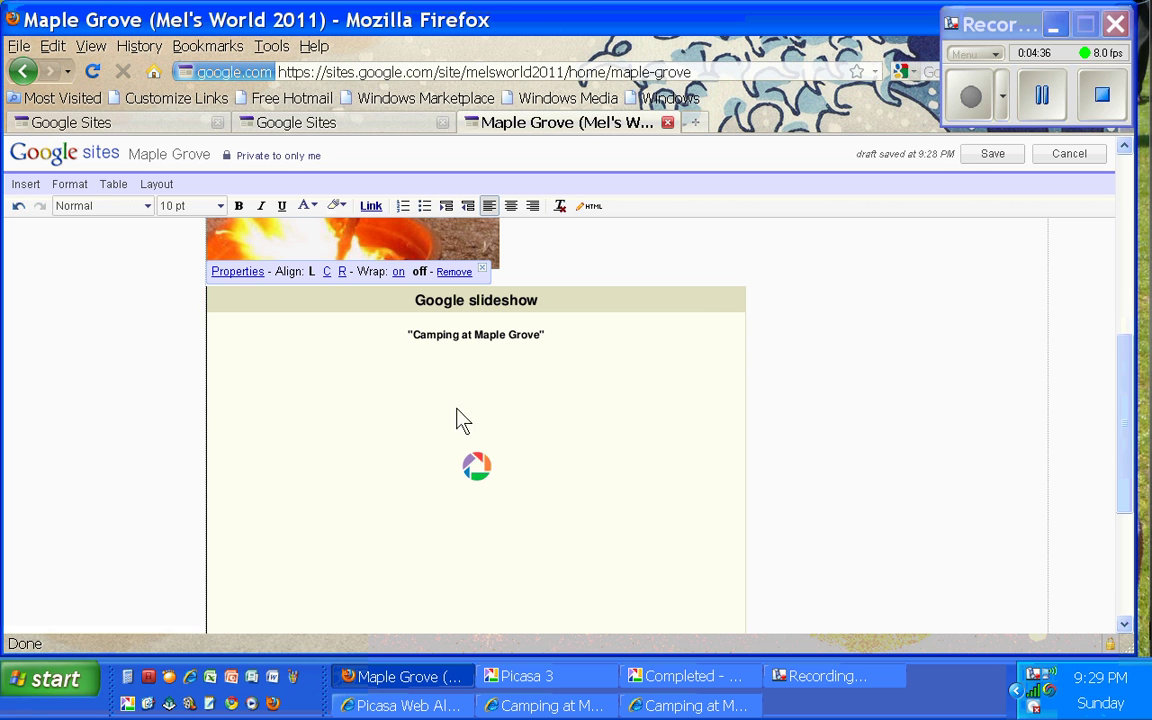
- Save the Maple Grove page and scroll to watch the camping slideshow play
click(993, 155)
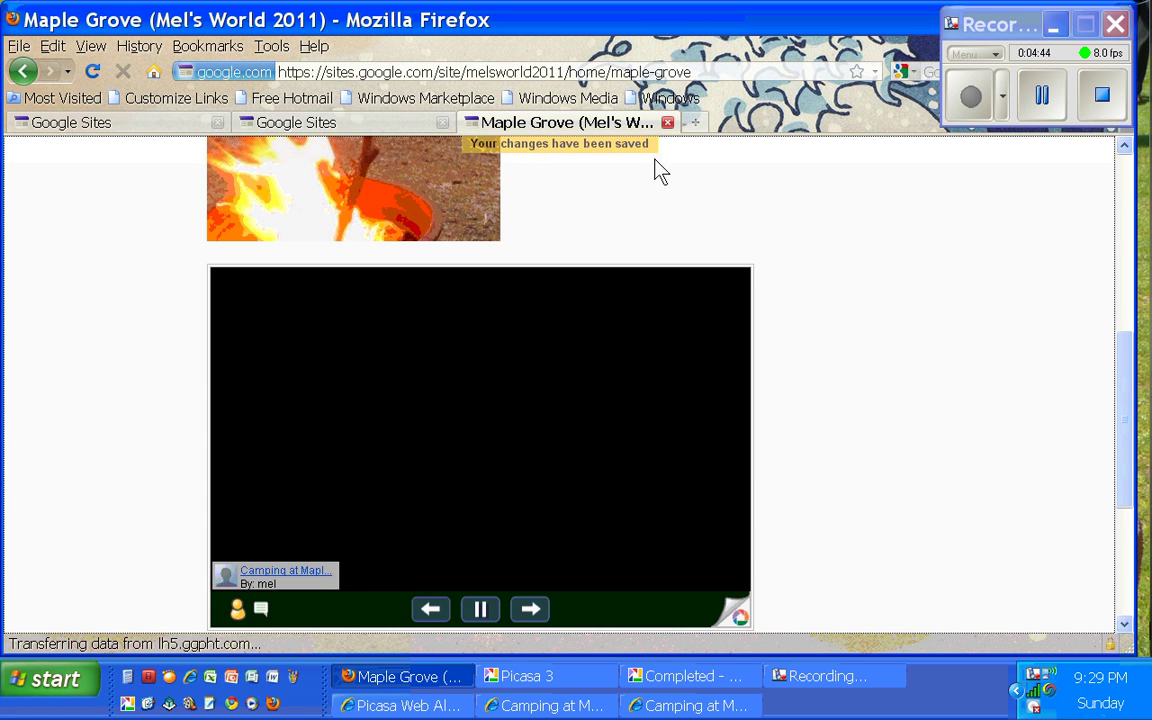
scroll(806, 305, down, 2)
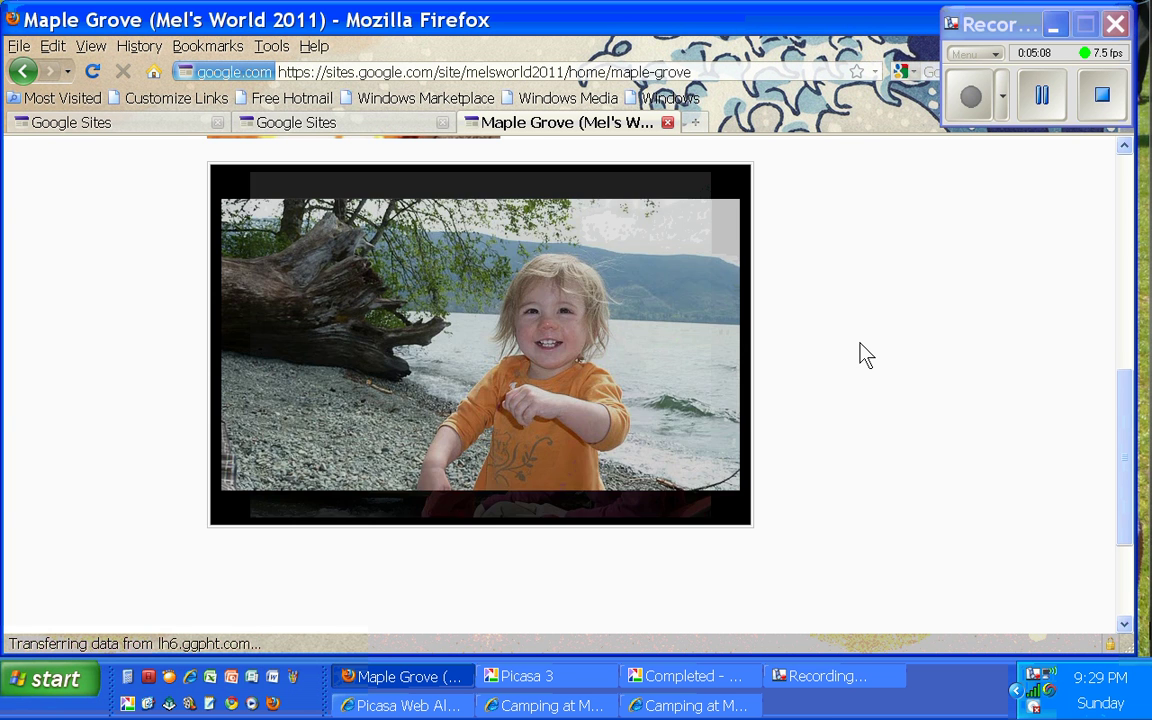
scroll(866, 355, up, 2)
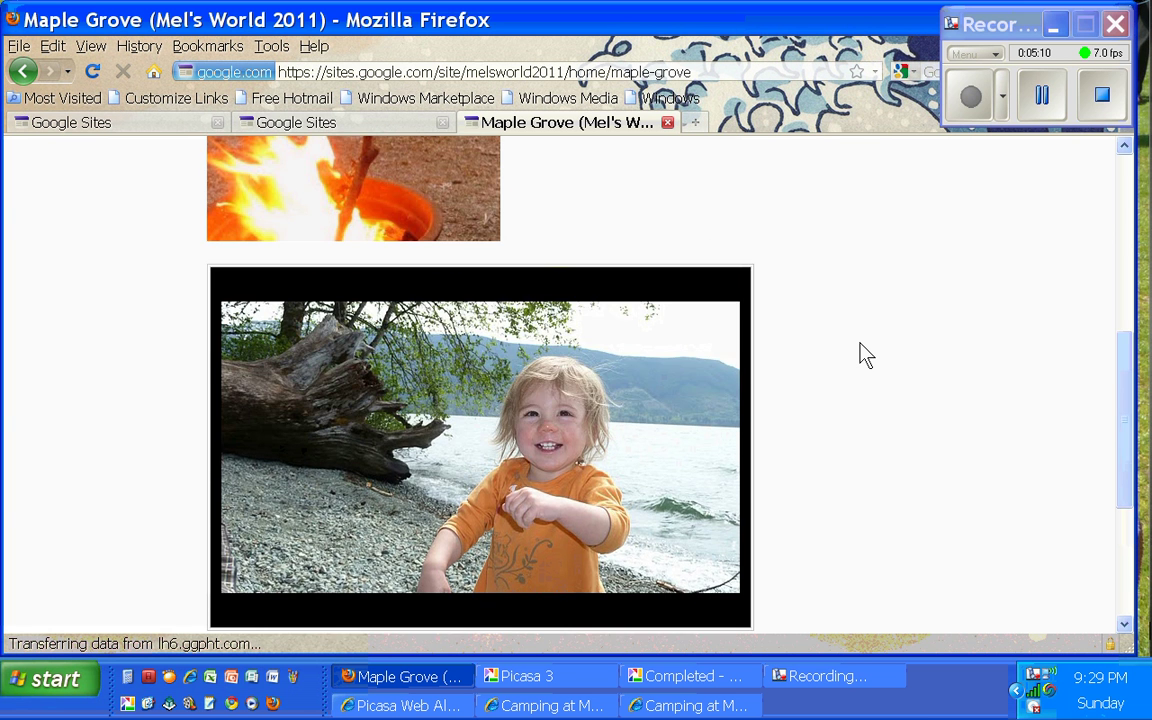